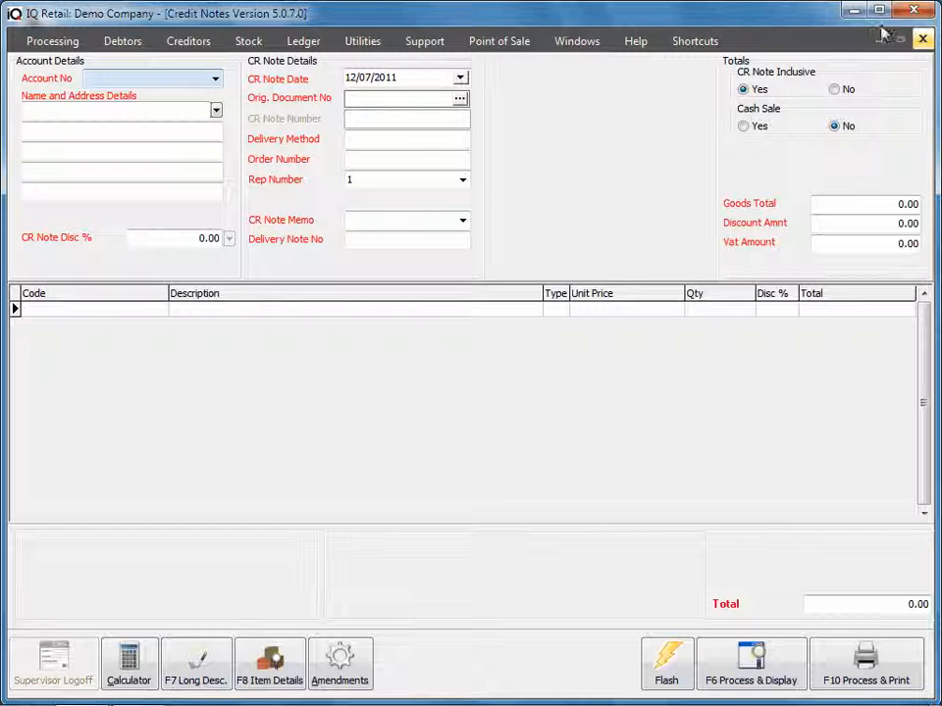
Close the Credit Notes form and open Recall Documents for stock
{"action": "left_click", "coordinate": [922, 39]}
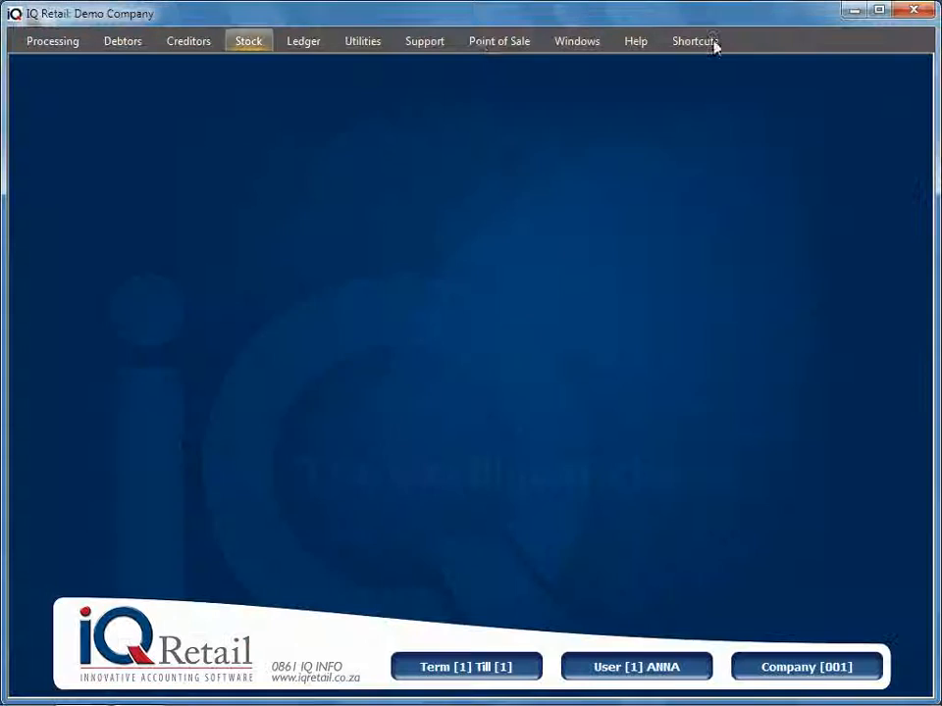
{"action": "left_click", "coordinate": [252, 43]}
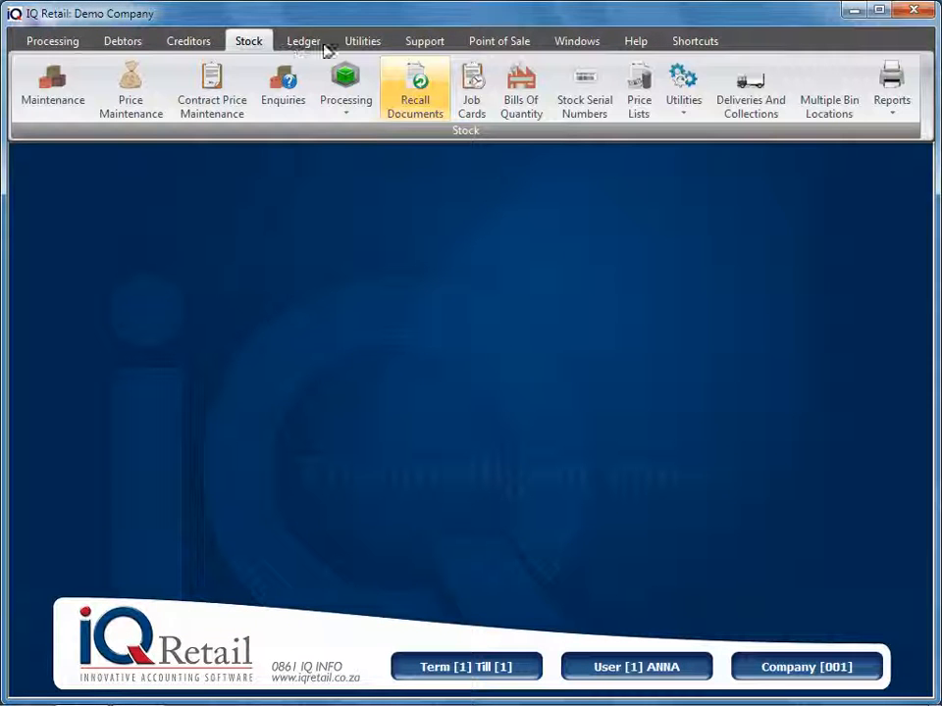
{"action": "left_click", "coordinate": [414, 86]}
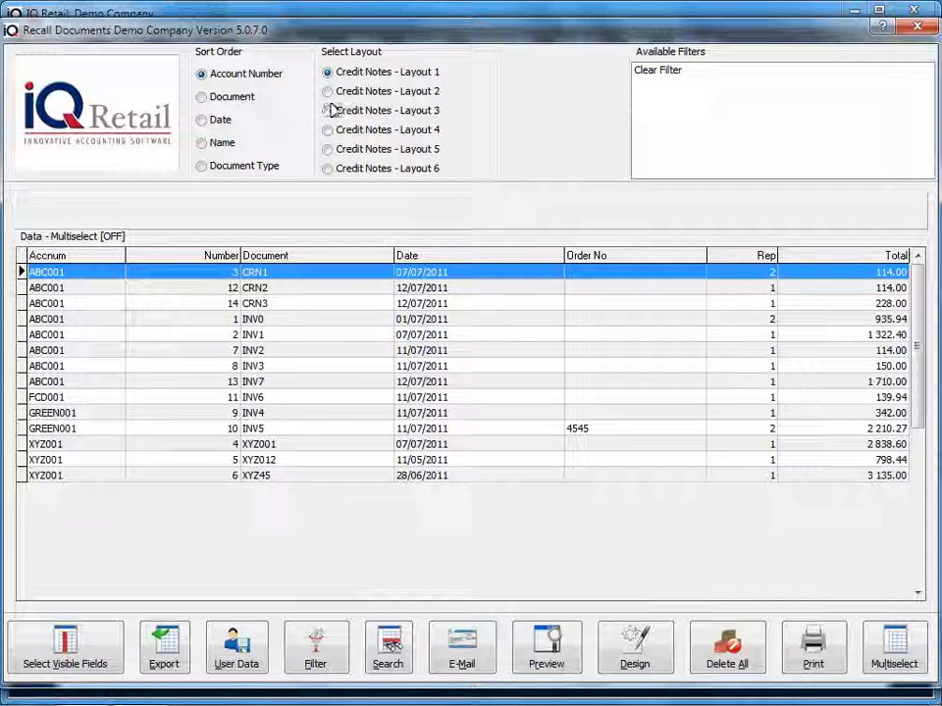
Preview credit note CRN3 in its current layout and return to the document list
{"action": "left_click", "coordinate": [263, 303]}
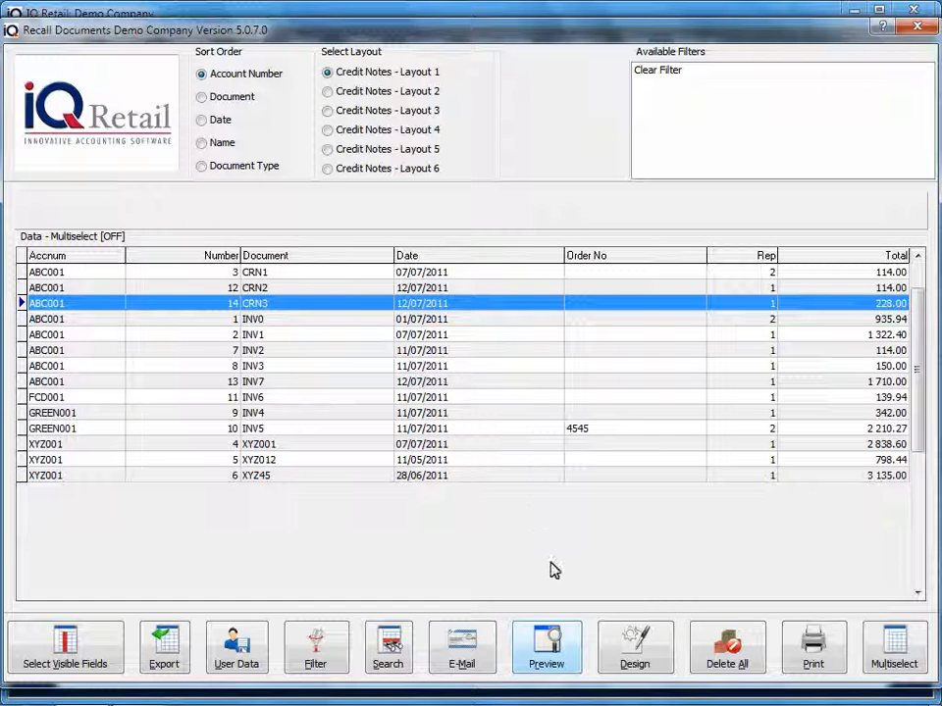
{"action": "left_click", "coordinate": [555, 655]}
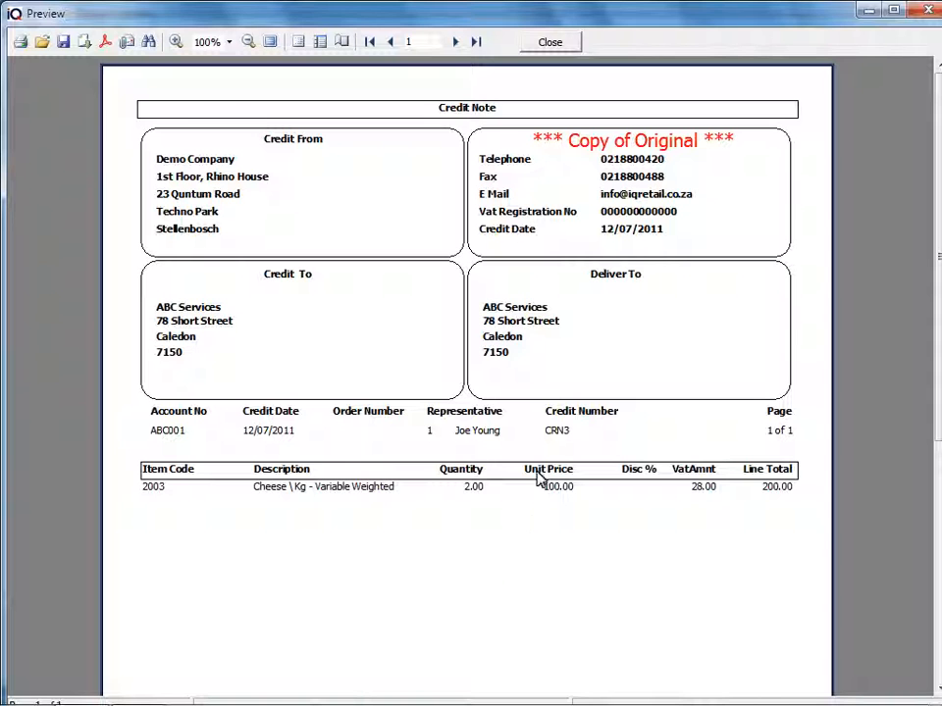
{"action": "left_click", "coordinate": [549, 44]}
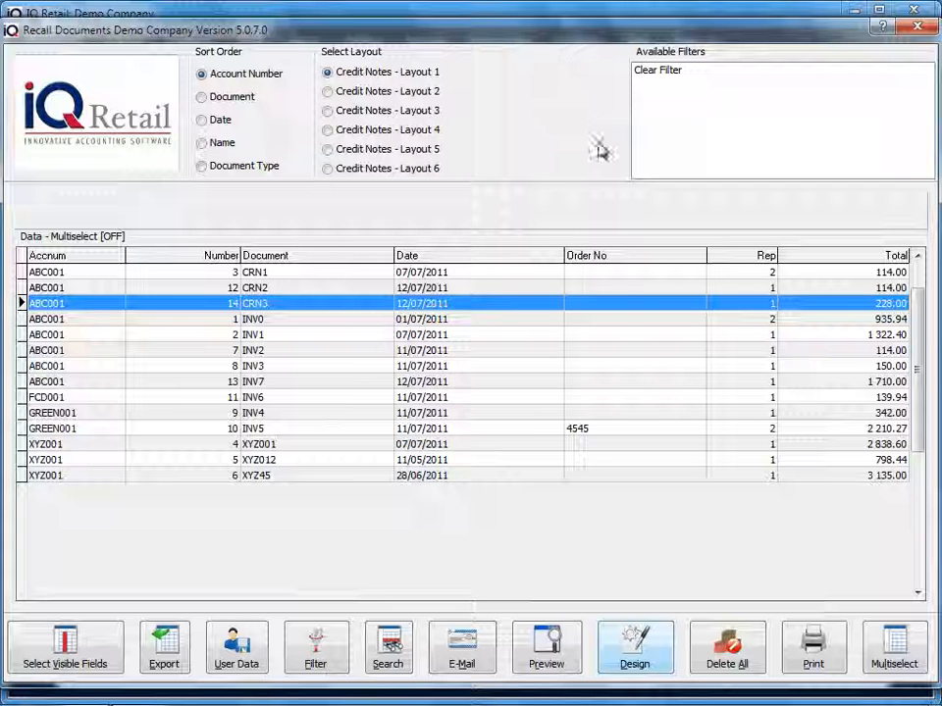
Open Credit Notes - Layout 1 in the report designer and collapse the Company, Debtors and Detaildata field groups
{"action": "left_click", "coordinate": [633, 652]}
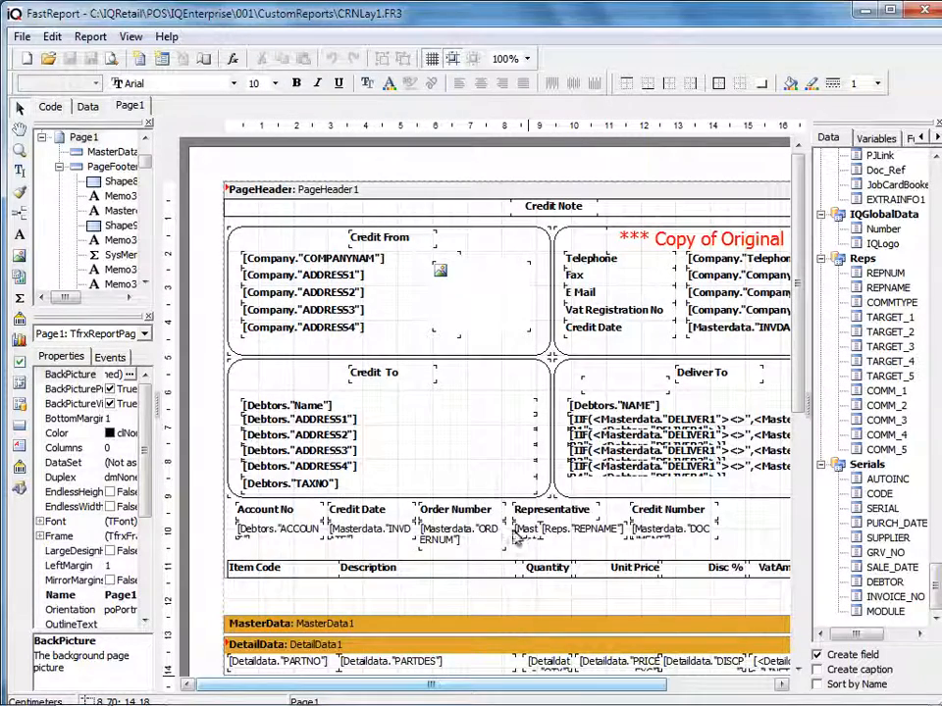
{"action": "left_click_drag", "start_coordinate": [527, 693], "coordinate": [634, 693]}
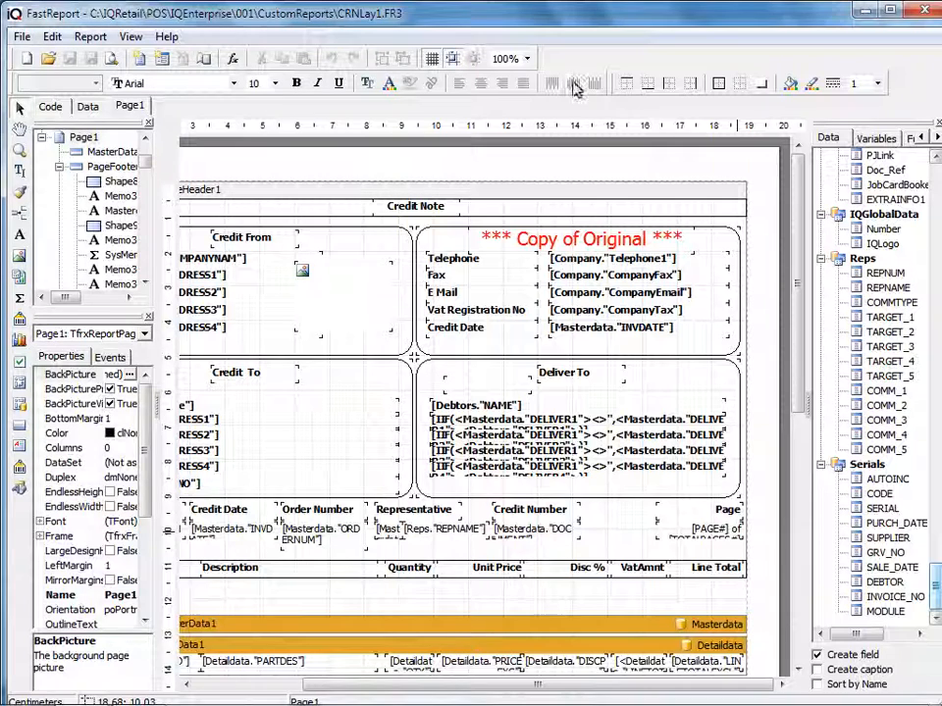
{"action": "left_click_drag", "start_coordinate": [937, 587], "coordinate": [937, 169]}
{"action": "left_click", "coordinate": [820, 171]}
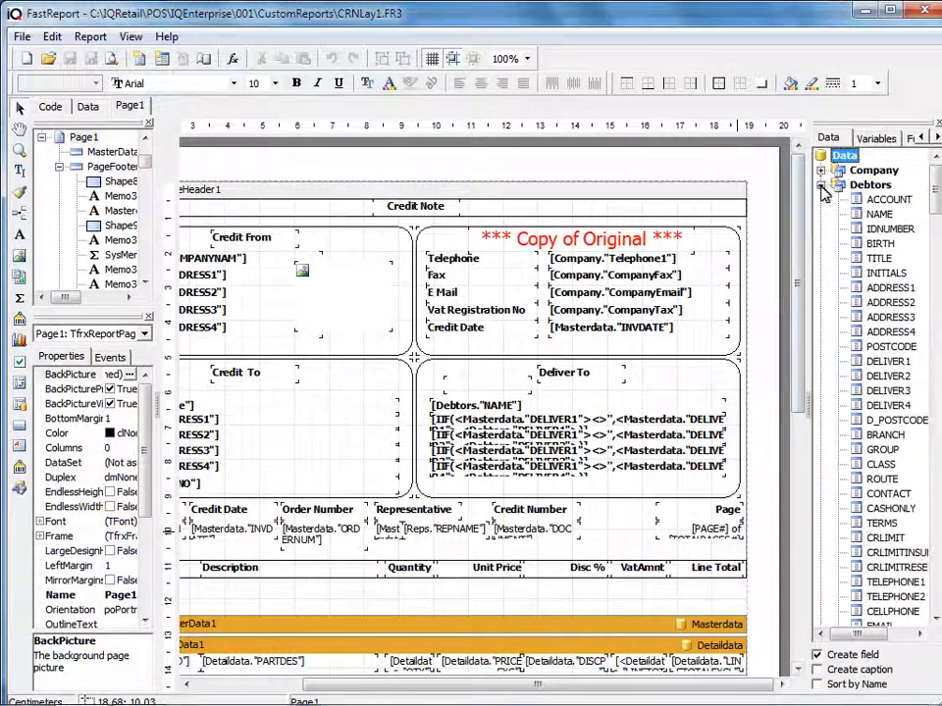
{"action": "left_click", "coordinate": [821, 185]}
{"action": "left_click", "coordinate": [820, 199]}
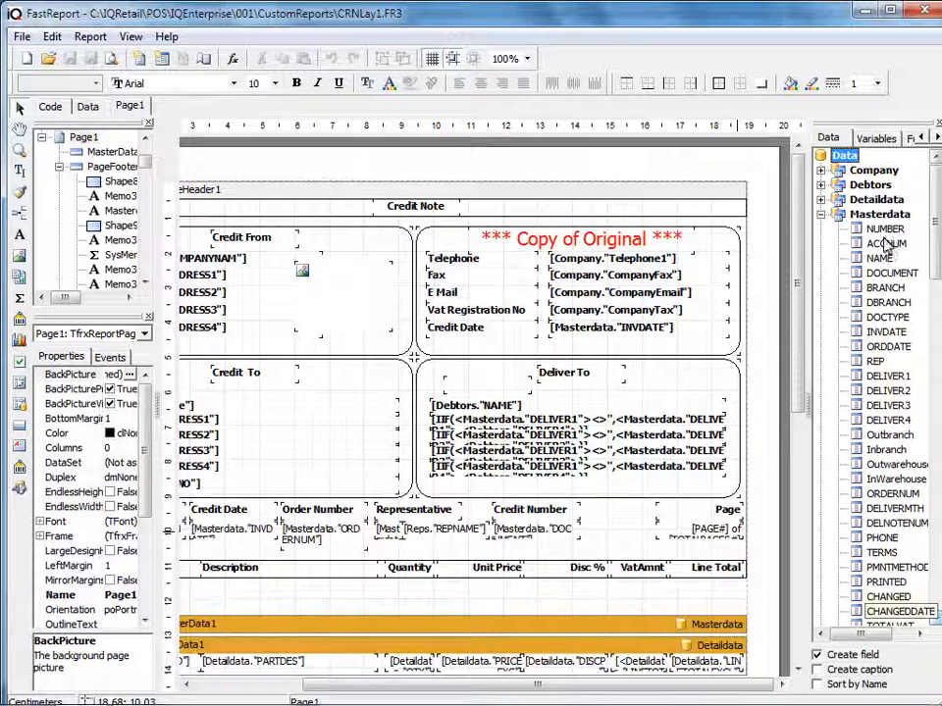
Add the Masterdata MEMO field to the page header, between the credit number and page number fields
{"action": "scroll", "coordinate": [935, 620], "scroll_direction": "down", "scroll_amount": 5}
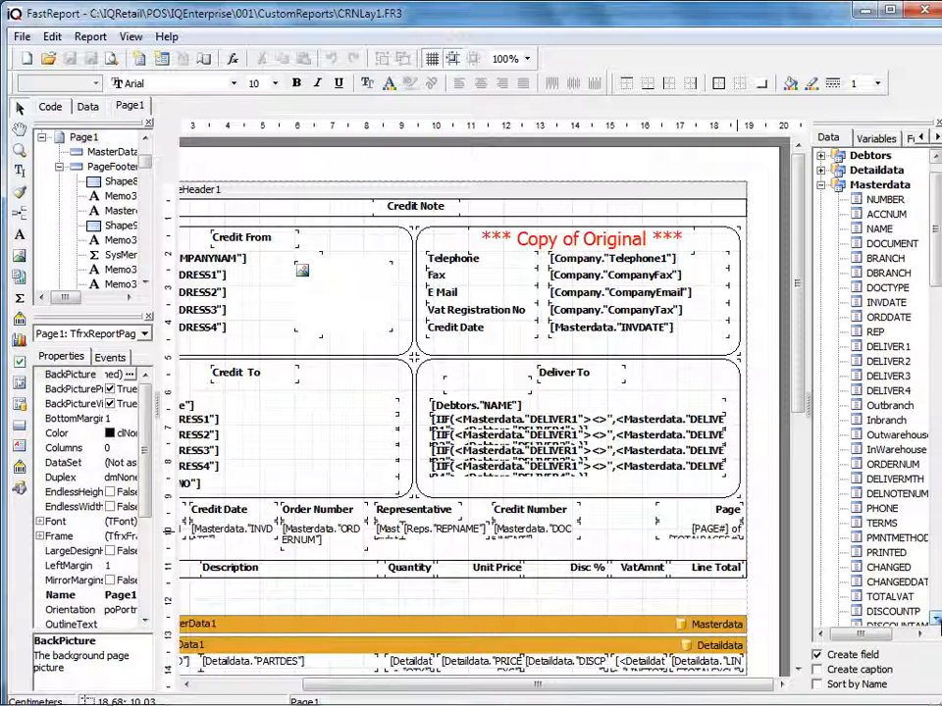
{"action": "scroll", "coordinate": [935, 619], "scroll_direction": "down", "scroll_amount": 5}
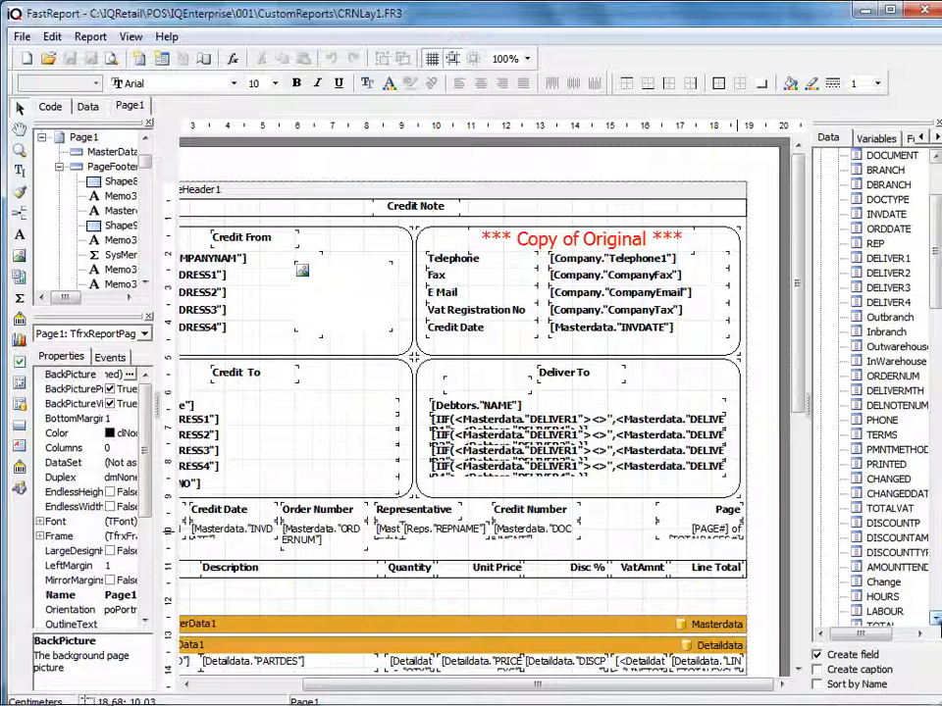
{"action": "scroll", "coordinate": [935, 619], "scroll_direction": "down", "scroll_amount": 1}
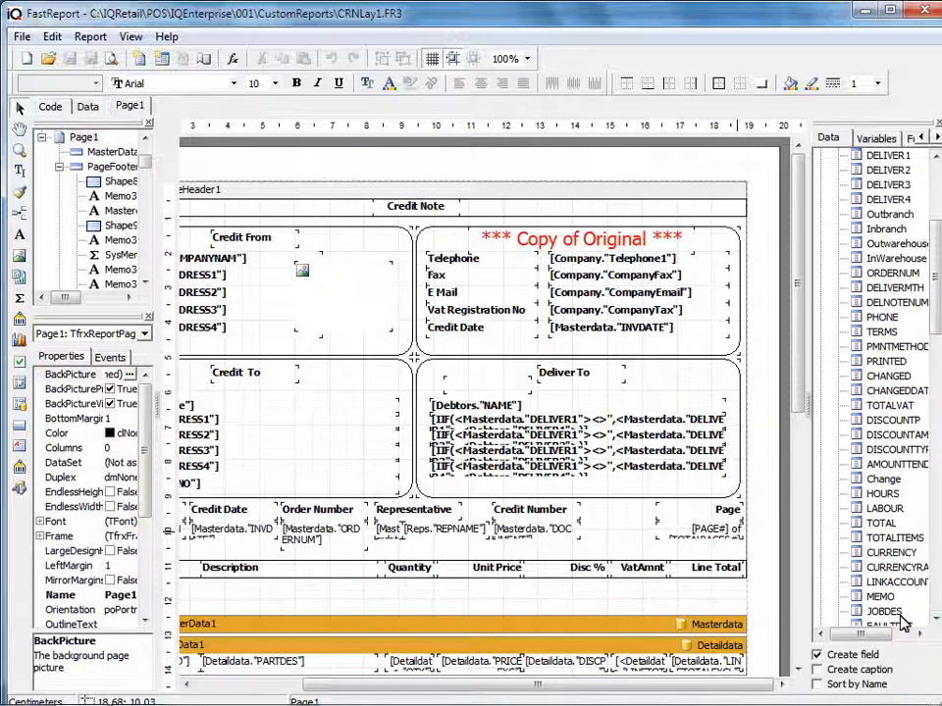
{"action": "left_click", "coordinate": [881, 597]}
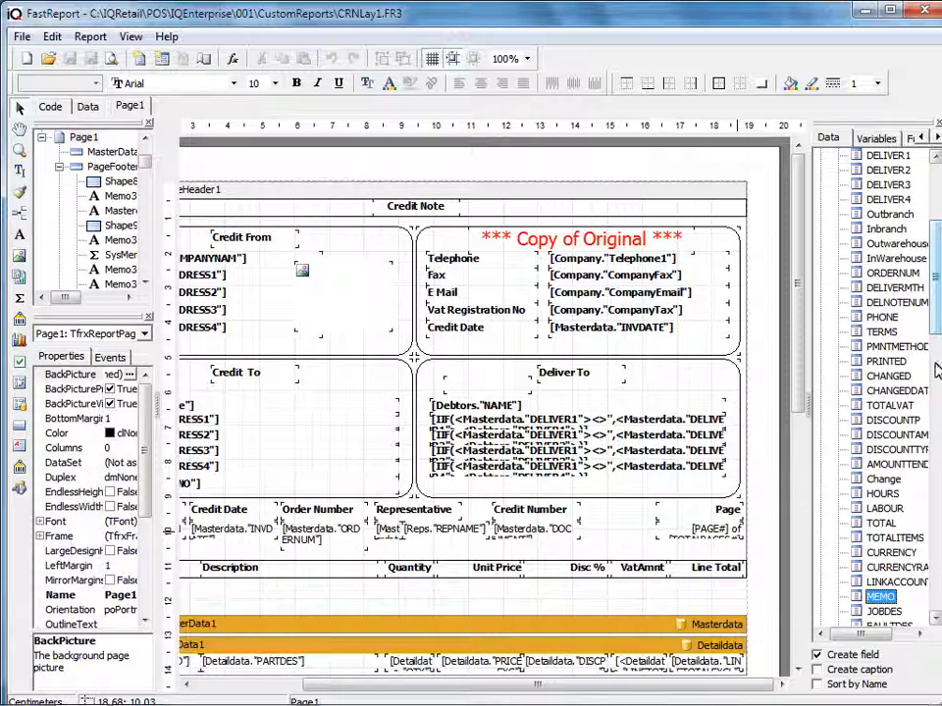
{"action": "left_click_drag", "start_coordinate": [937, 317], "coordinate": [940, 248]}
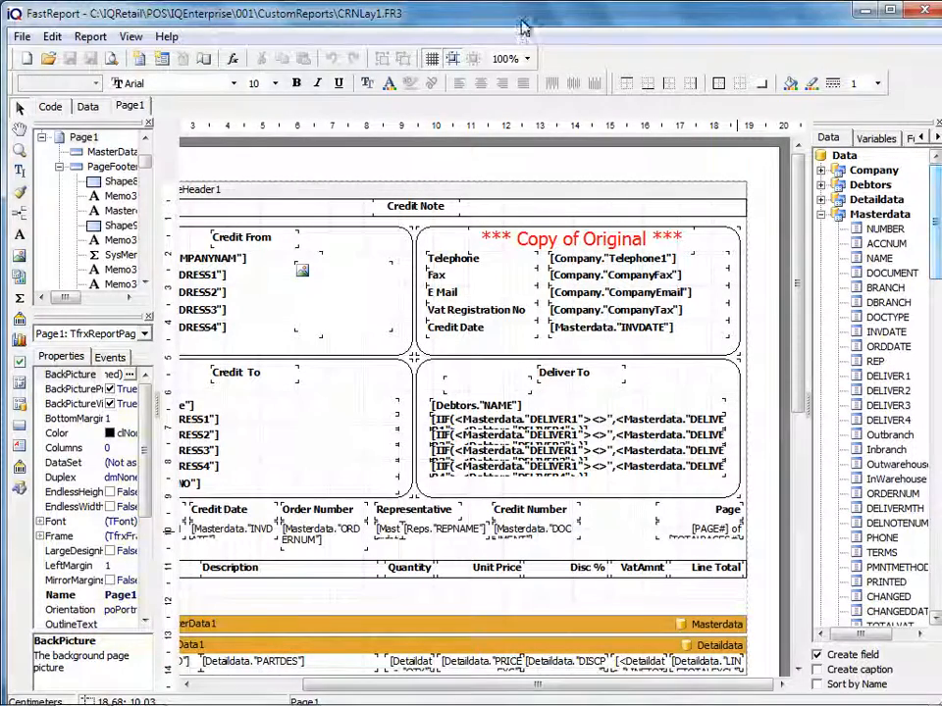
{"action": "scroll", "coordinate": [938, 190], "scroll_direction": "down", "scroll_amount": 12}
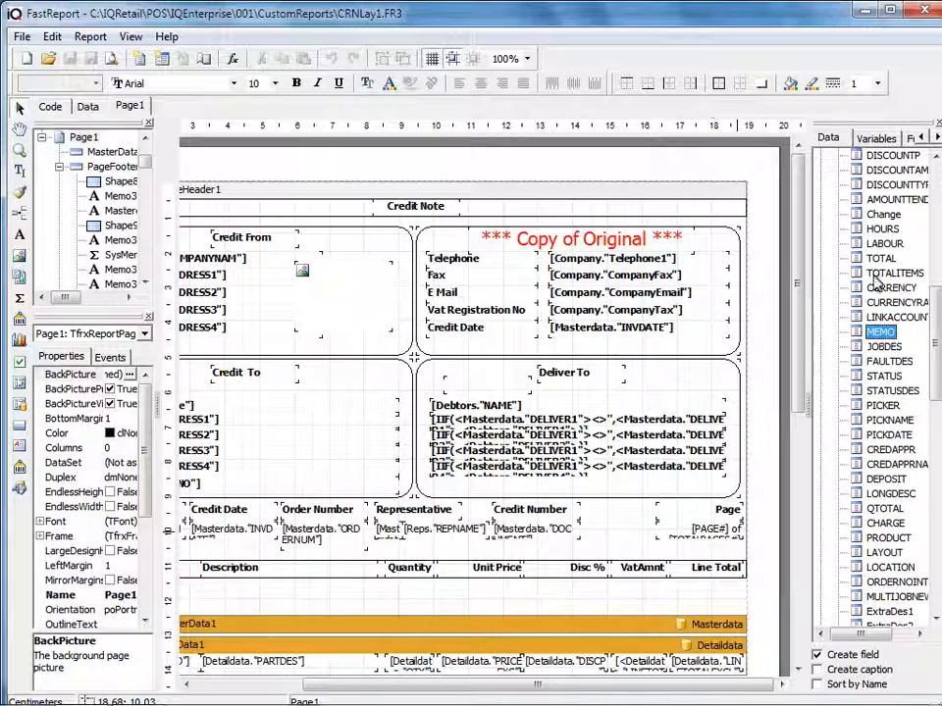
{"action": "left_click_drag", "start_coordinate": [881, 333], "coordinate": [586, 527]}
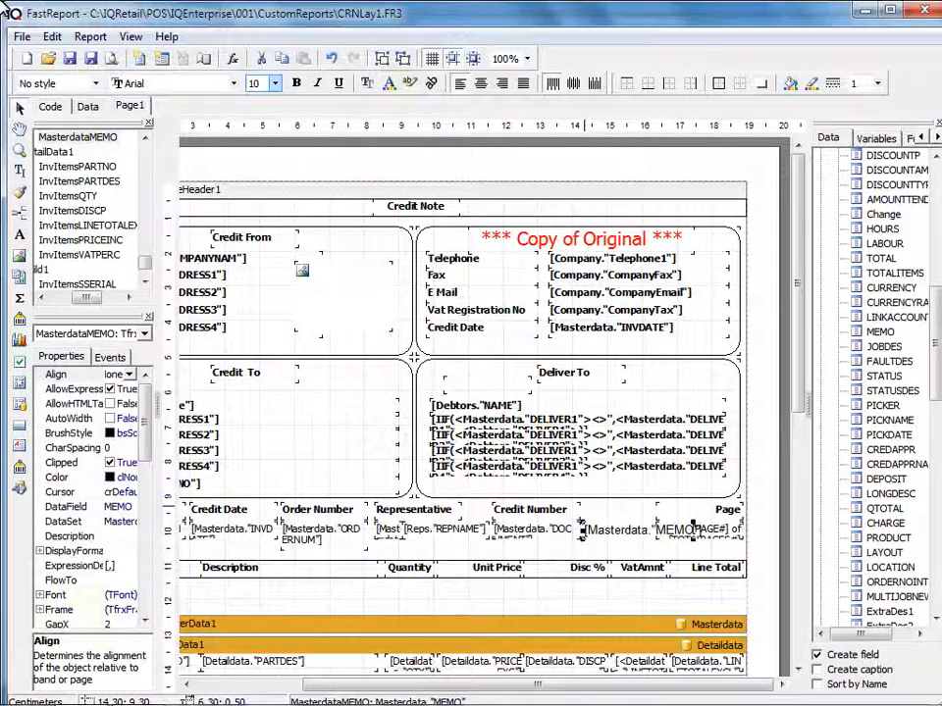
Set the MEMO field's font size to 8 and adjust it to fit beside the credit number value
{"action": "left_click", "coordinate": [275, 83]}
{"action": "left_click", "coordinate": [258, 134]}
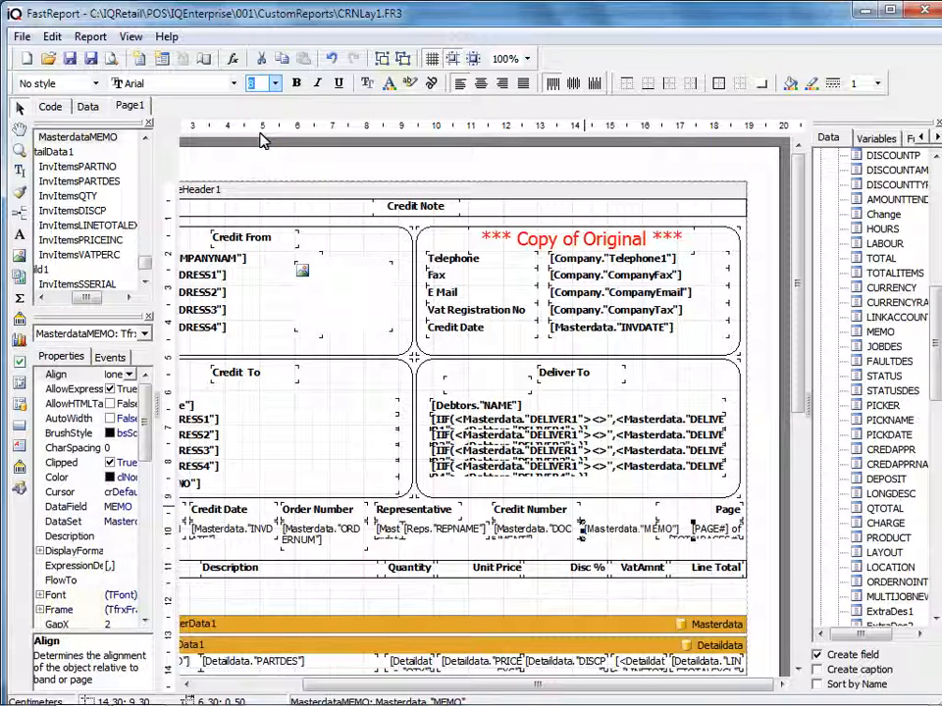
{"action": "left_click", "coordinate": [628, 529]}
{"action": "left_click_drag", "start_coordinate": [582, 529], "coordinate": [603, 534]}
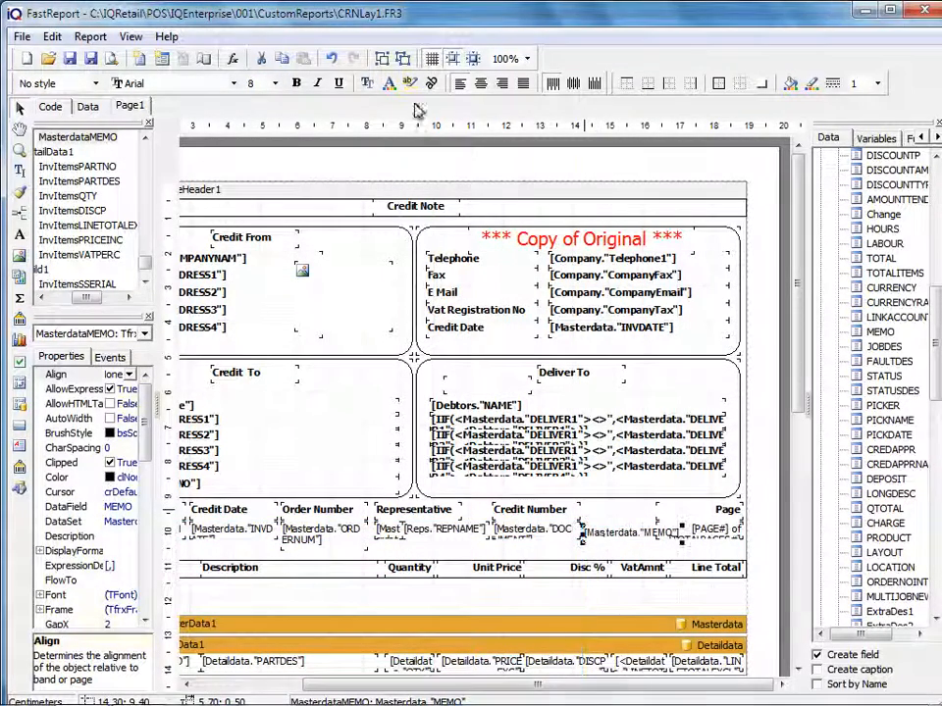
Duplicate the Credit Number heading and place the copy above the MEMO field
{"action": "left_click", "coordinate": [558, 515]}
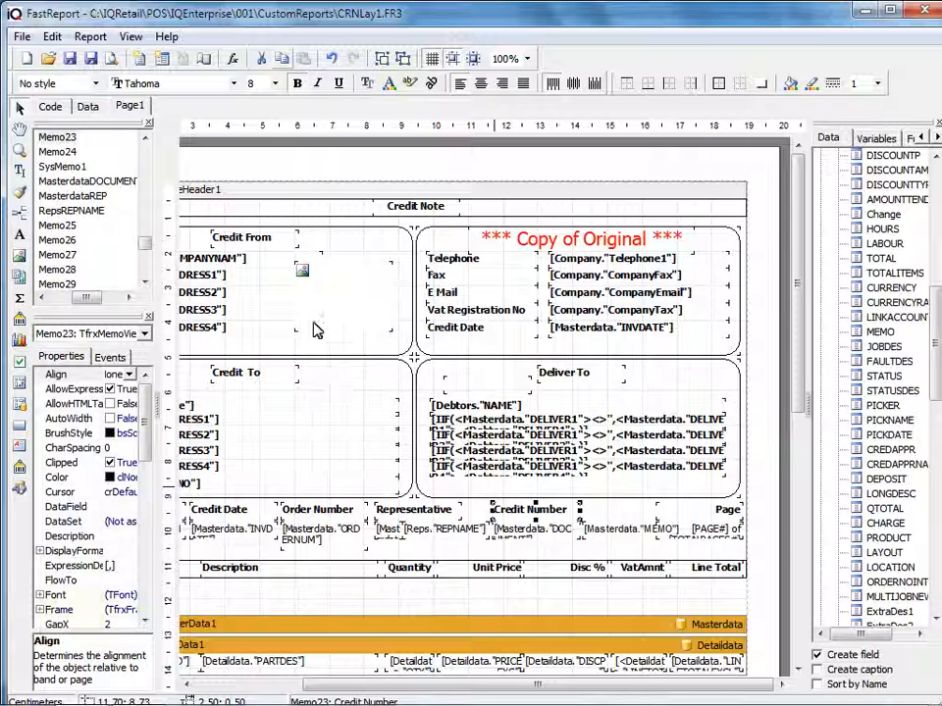
{"action": "left_click", "coordinate": [282, 59]}
{"action": "left_click", "coordinate": [303, 59]}
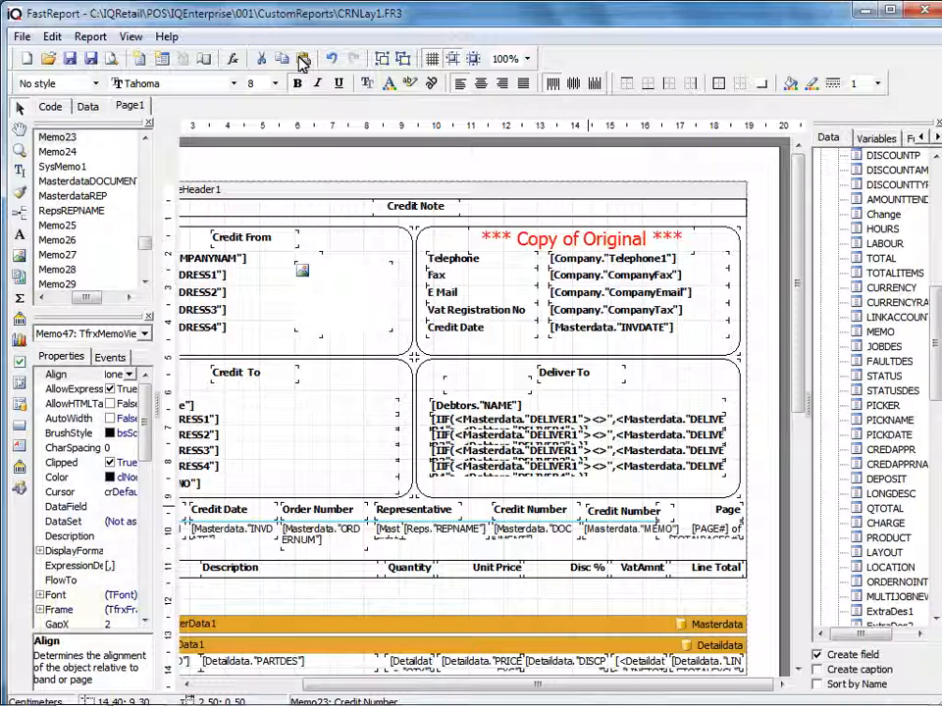
{"action": "left_click", "coordinate": [606, 531]}
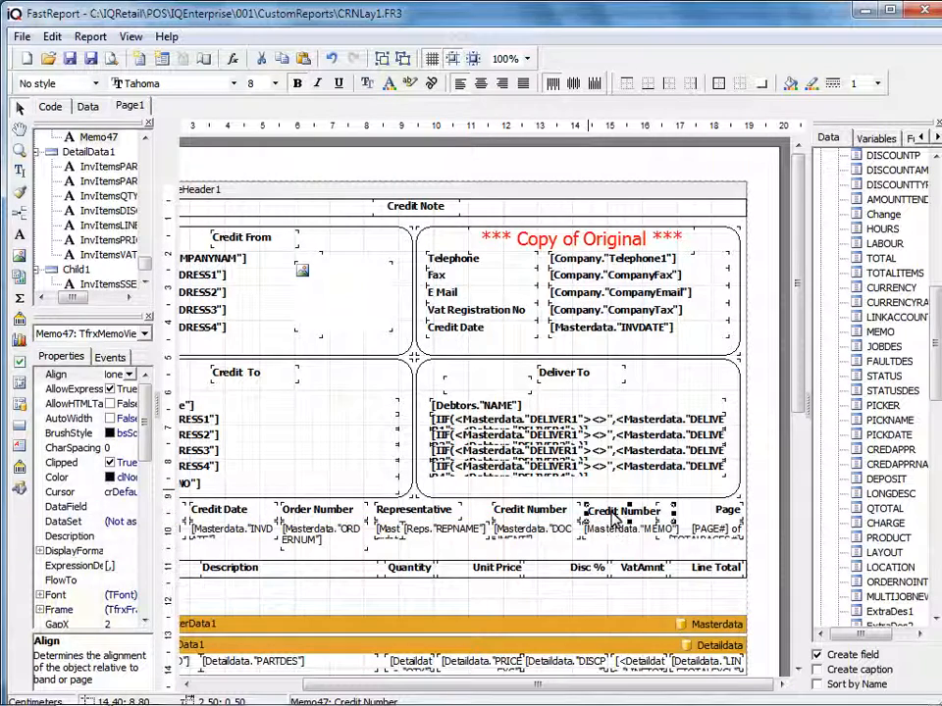
Change the duplicated heading's text to "Credit Note Memo"
{"action": "double_click", "coordinate": [610, 520]}
{"action": "left_click_drag", "start_coordinate": [418, 270], "coordinate": [331, 271]}
{"action": "left_click", "coordinate": [430, 275]}
{"action": "key", "text": "BackSpace"}
{"action": "key", "text": "BackSpace"}
{"action": "key", "text": "BackSpace"}
{"action": "key", "text": "BackSpace"}
{"action": "key", "text": "BackSpace"}
{"action": "key", "text": "BackSpace"}
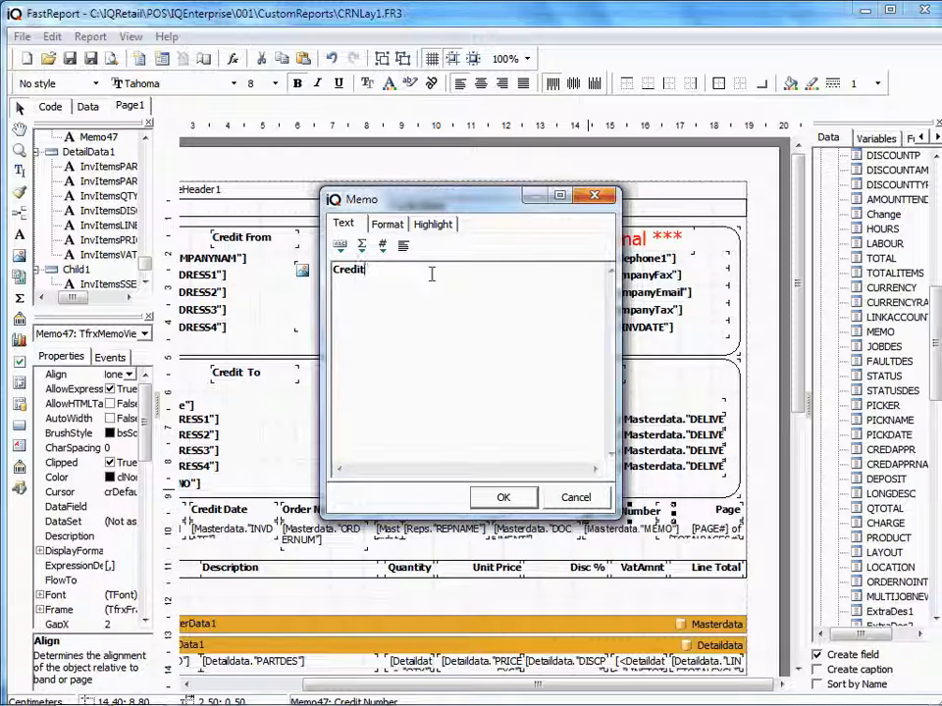
{"action": "key", "text": "BackSpace"}
{"action": "key", "text": "BackSpace"}
{"action": "key", "text": "BackSpace"}
{"action": "type", "text": "dit Note Memo"}
{"action": "left_click", "coordinate": [498, 499]}
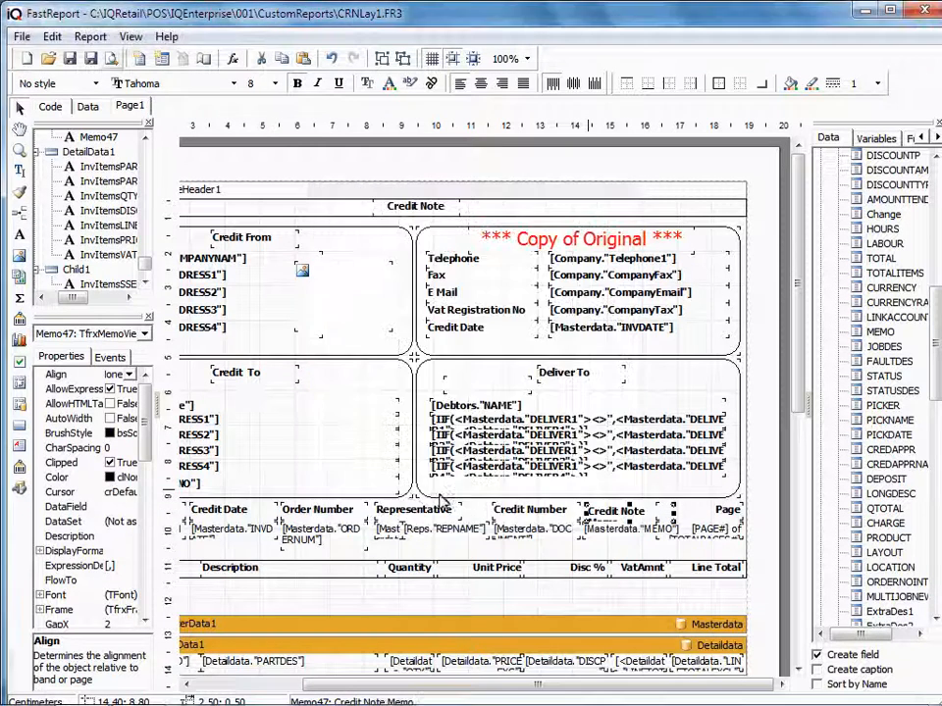
Widen the Credit Note Memo heading to fit its text on one line, previewing the report before and after
{"action": "left_click", "coordinate": [114, 59]}
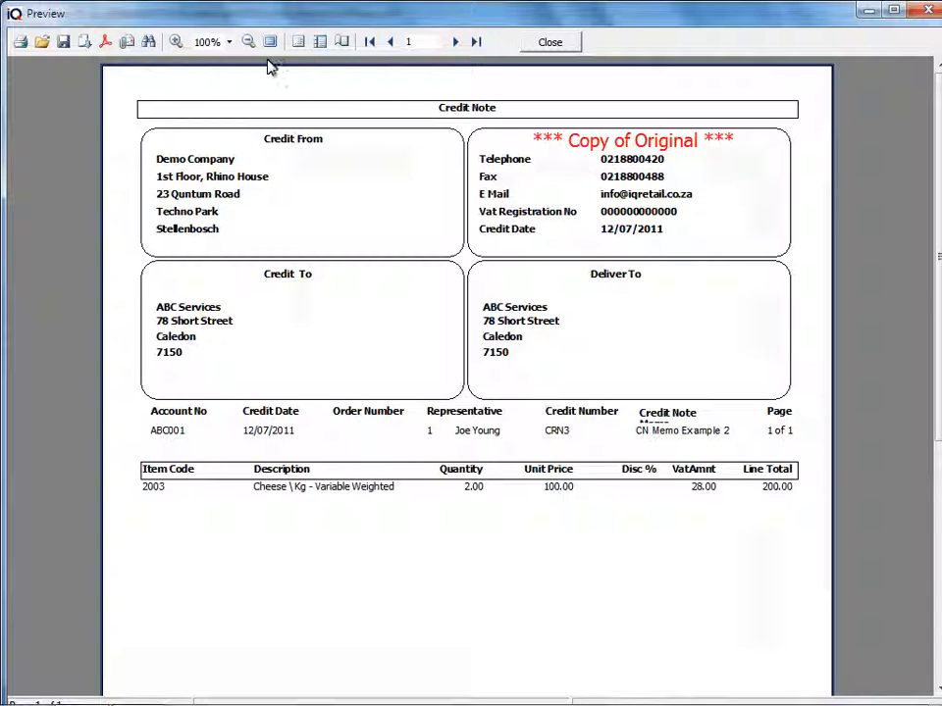
{"action": "left_click", "coordinate": [549, 43]}
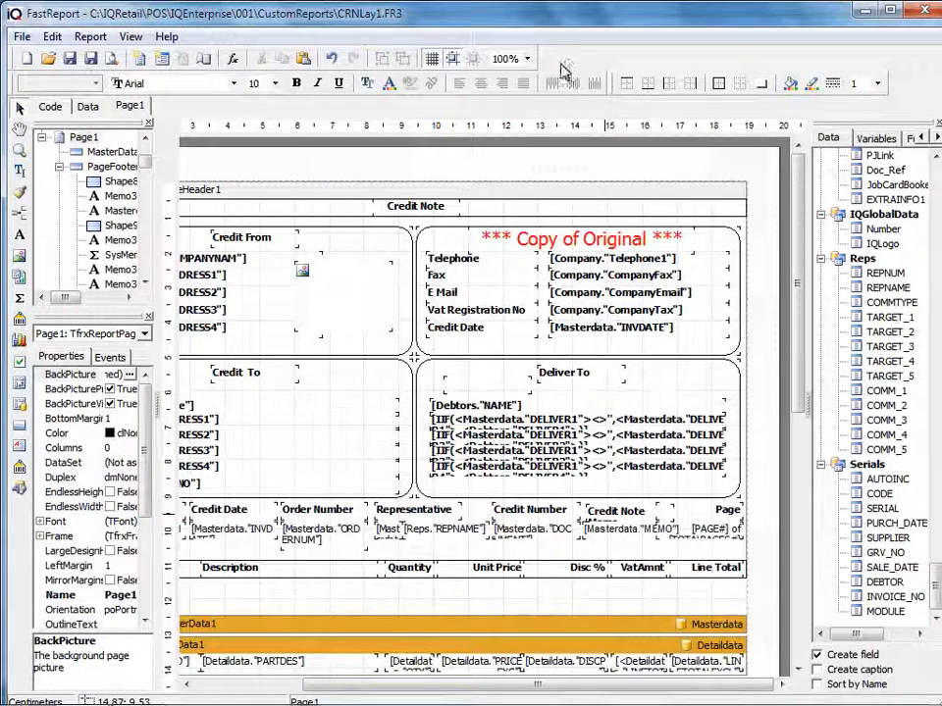
{"action": "left_click", "coordinate": [593, 513]}
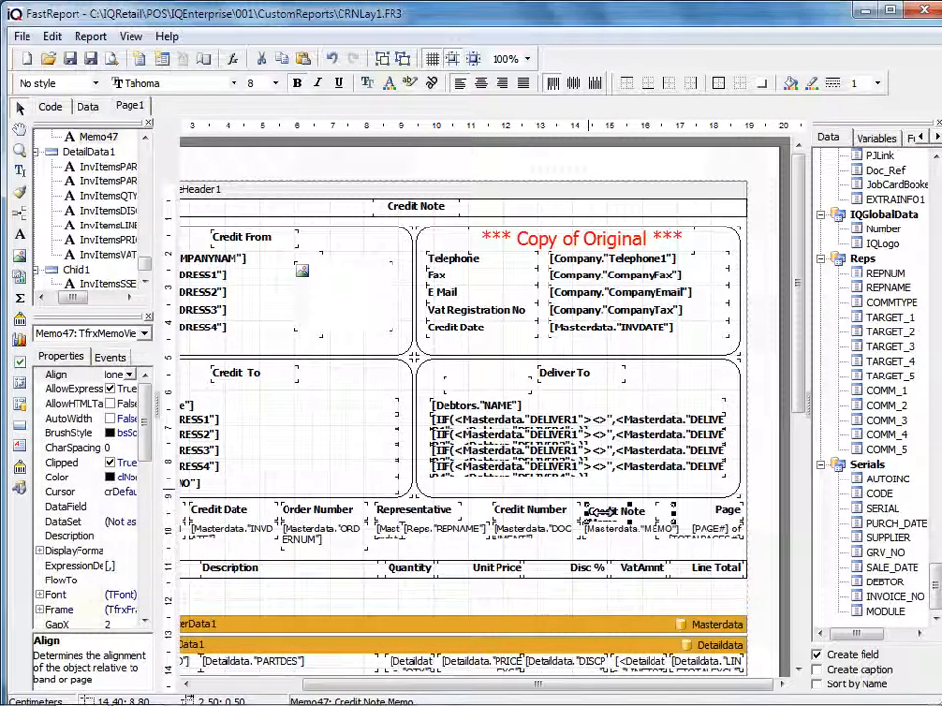
{"action": "left_click_drag", "start_coordinate": [588, 513], "coordinate": [584, 513]}
{"action": "left_click_drag", "start_coordinate": [673, 513], "coordinate": [689, 513]}
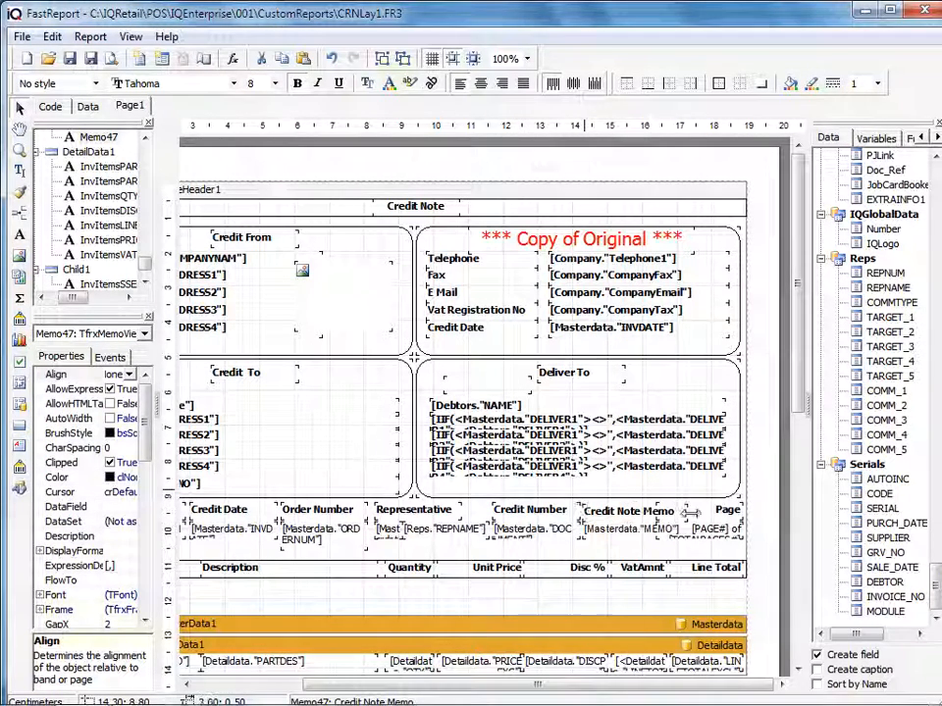
{"action": "left_click", "coordinate": [110, 59]}
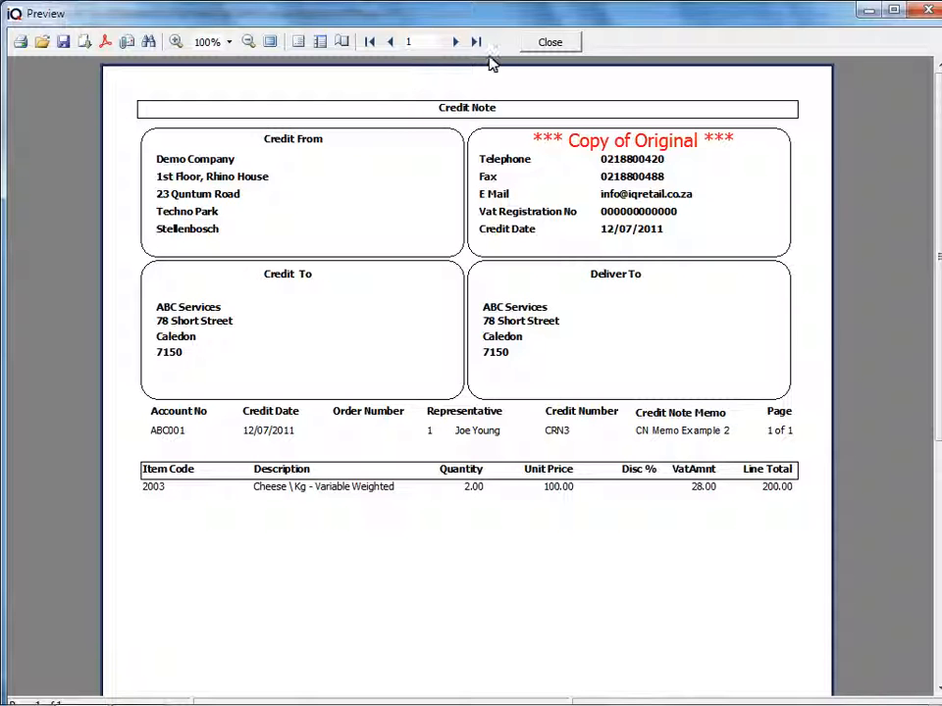
{"action": "left_click", "coordinate": [550, 42]}
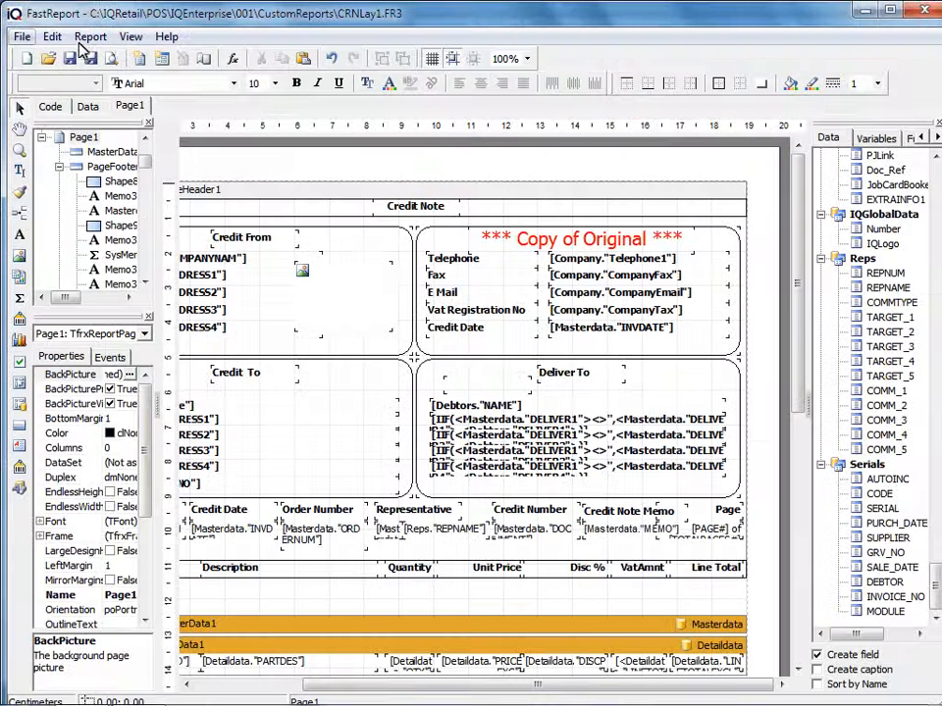
Save the modified credit note layout to the system reports and close the report designer
{"action": "left_click", "coordinate": [22, 37]}
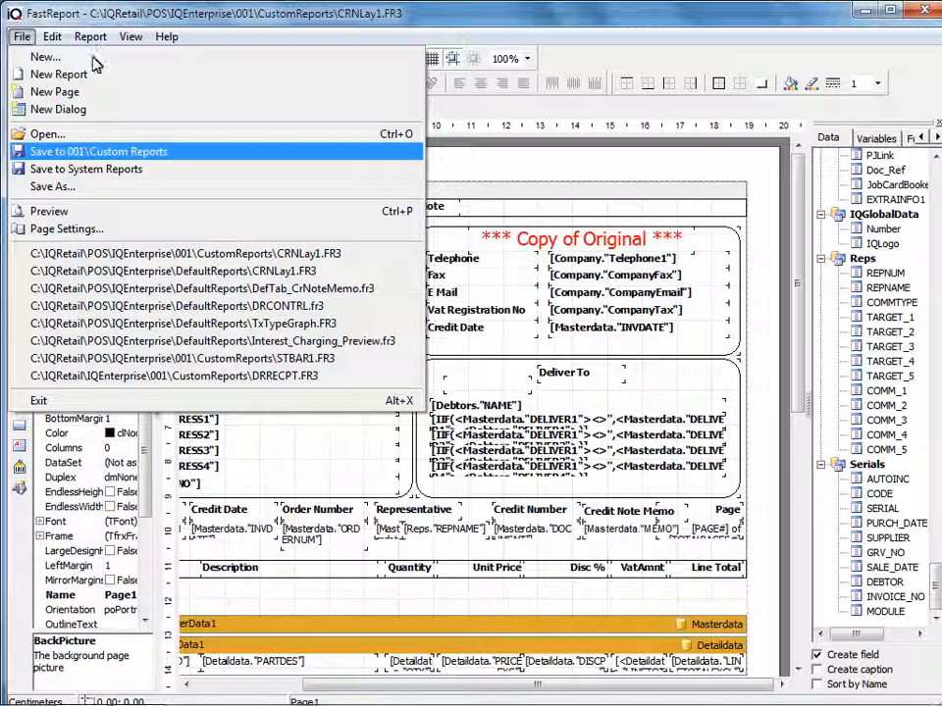
{"action": "left_click", "coordinate": [134, 169]}
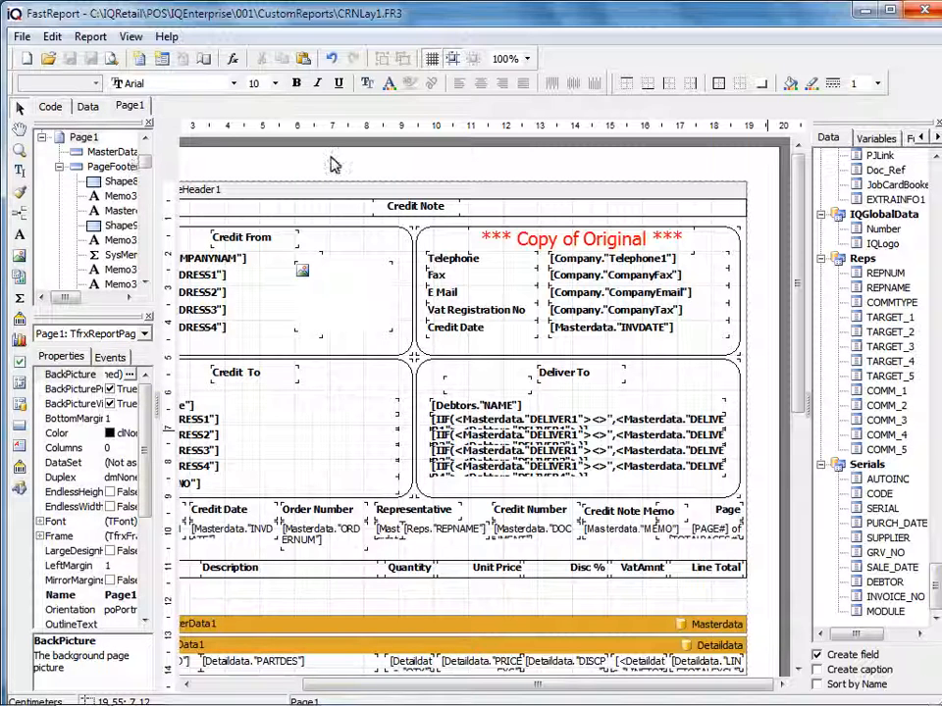
{"action": "left_click", "coordinate": [924, 9]}
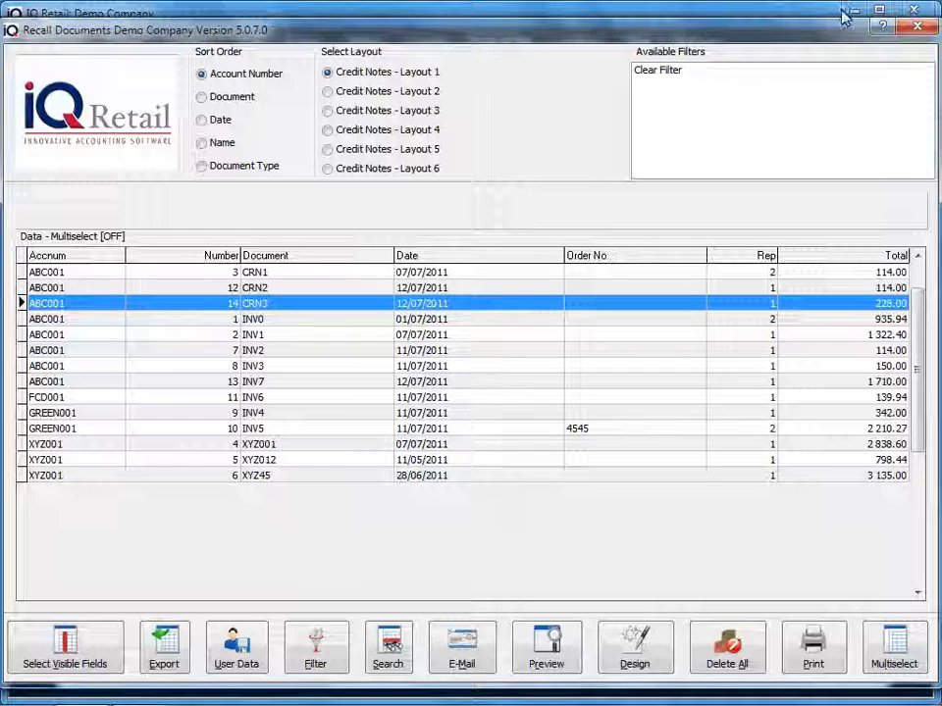
Preview credit note CRN1 with the modified layout, and close the Recall Documents window
{"action": "left_click", "coordinate": [245, 274]}
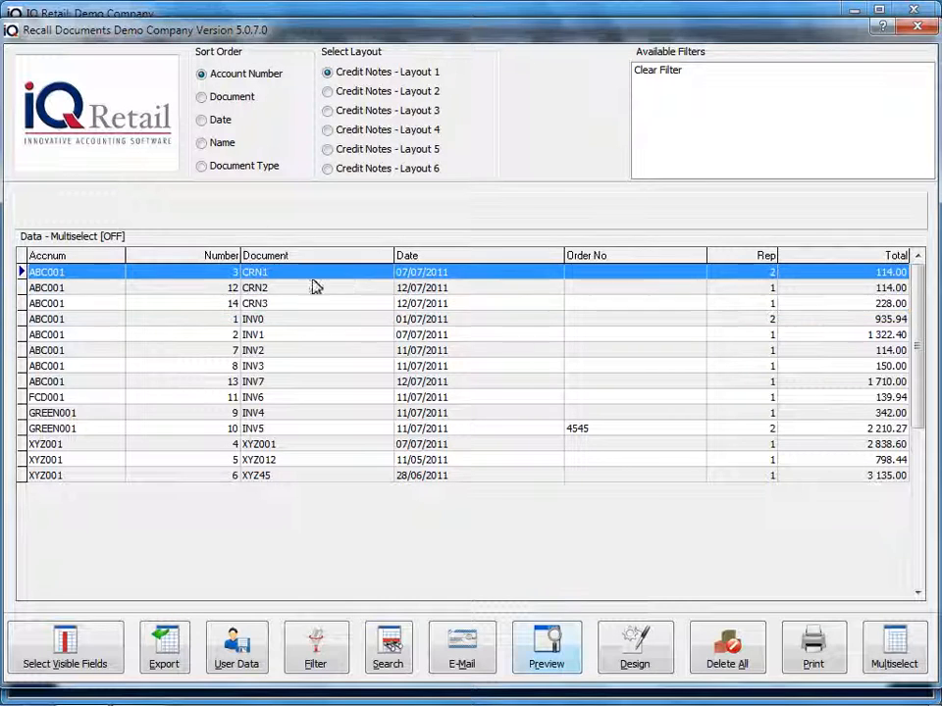
{"action": "left_click", "coordinate": [544, 650]}
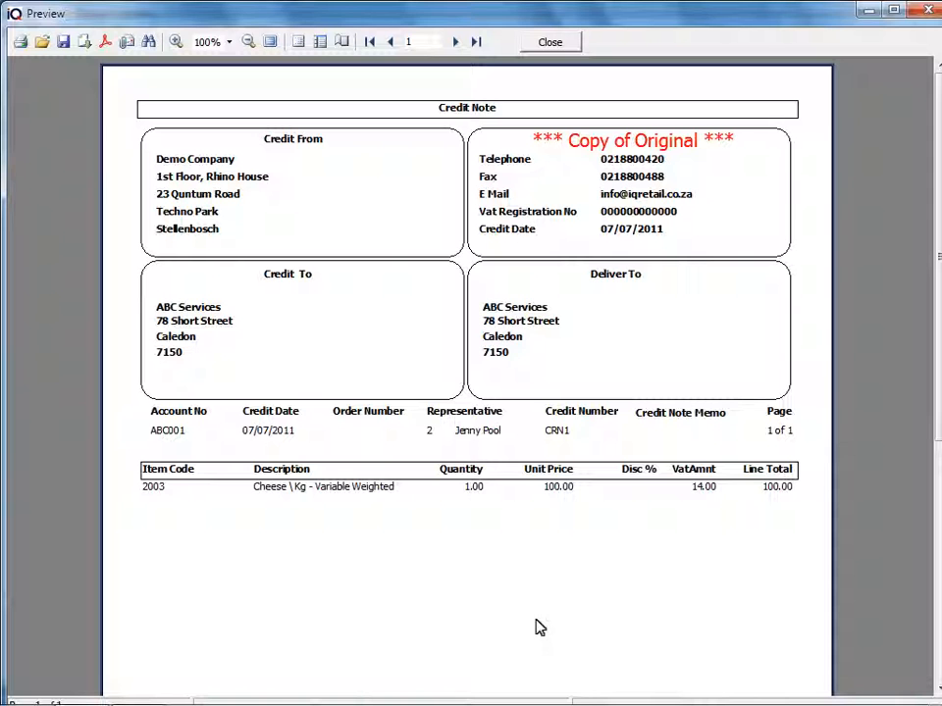
{"action": "left_click", "coordinate": [538, 40]}
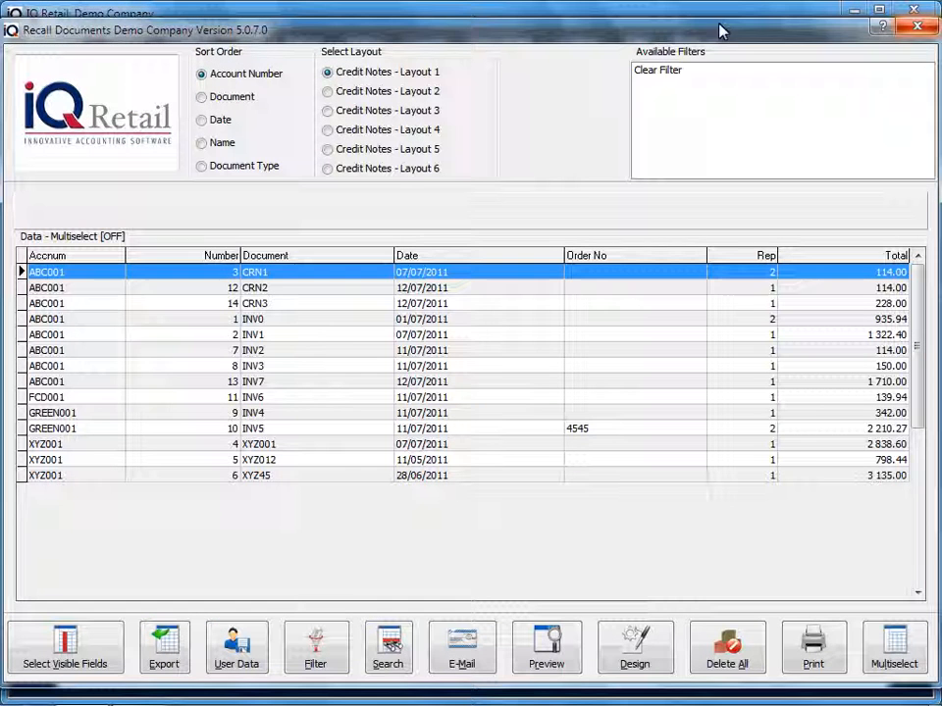
{"action": "left_click", "coordinate": [911, 11]}
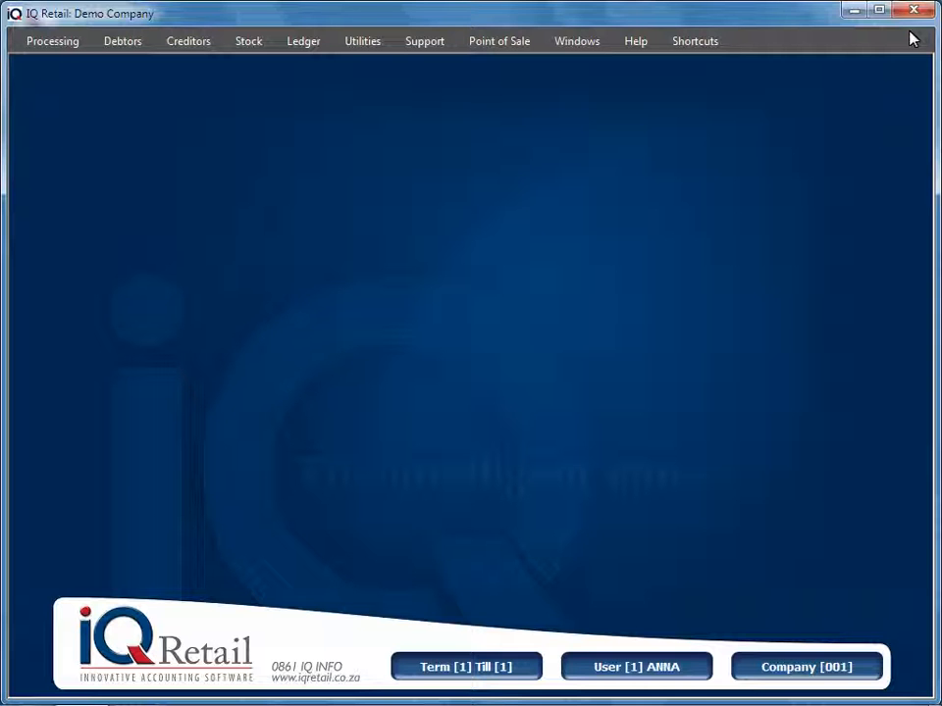